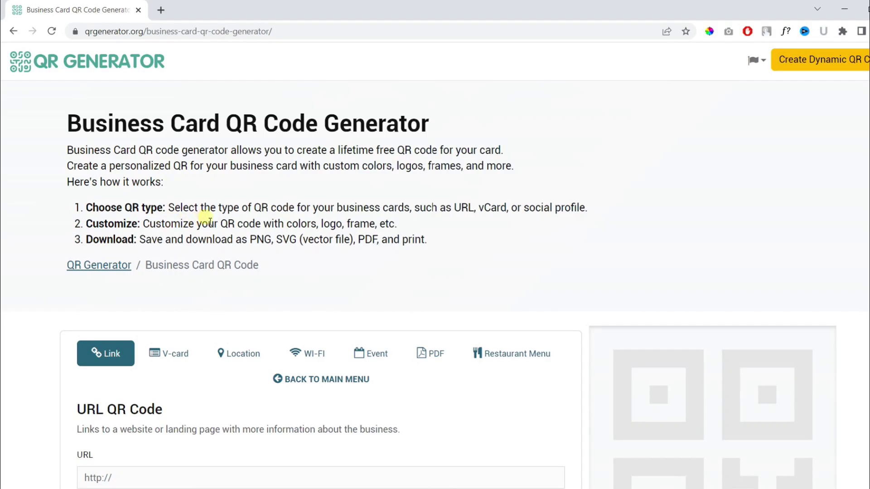
# Paste a link into the URL field and delete its trailing page path.
pyautogui.scroll(-5, 208, 216)
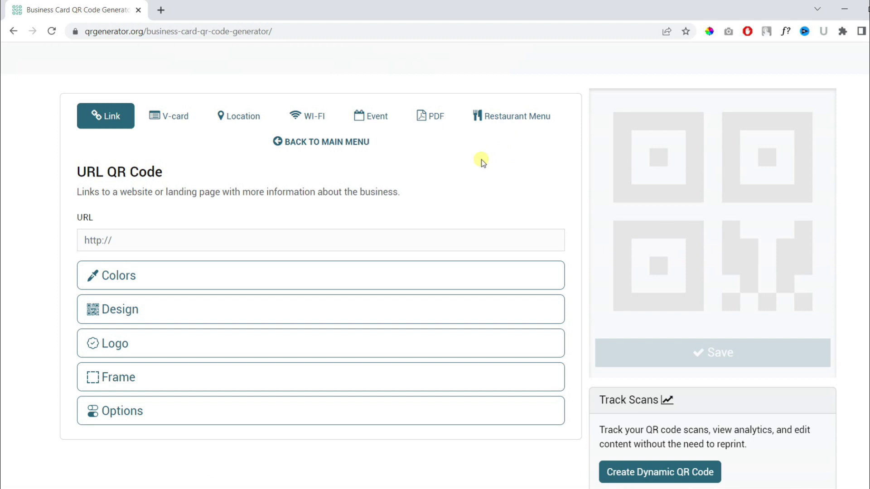
pyautogui.scroll(-9, 481, 162)
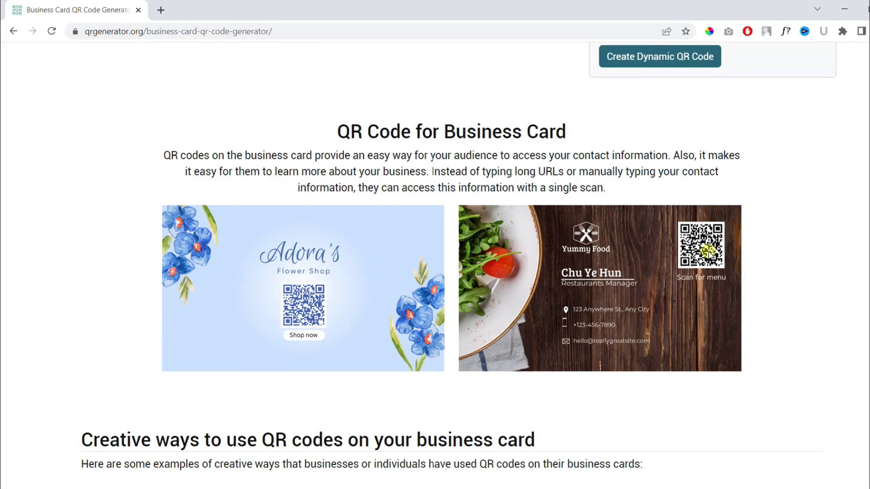
pyautogui.scroll(-10, 435, 263)
pyautogui.scroll(4, 435, 263)
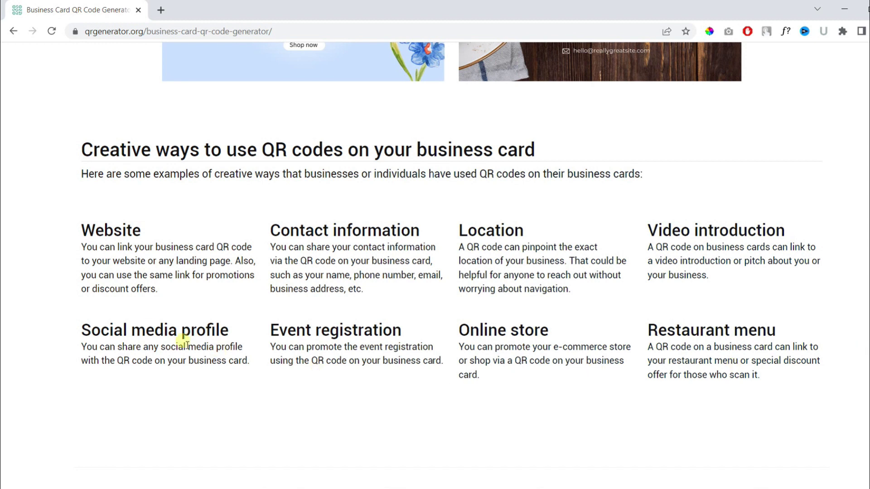
pyautogui.scroll(-1, 109, 309)
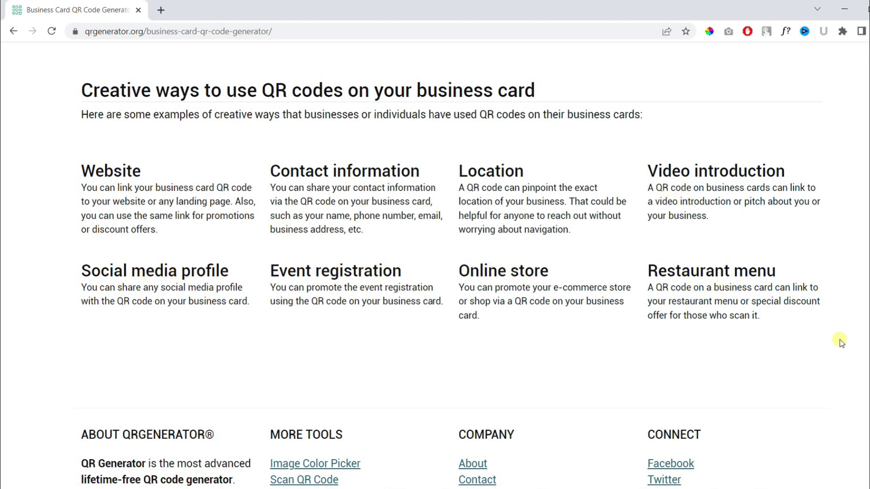
pyautogui.scroll(20, 435, 272)
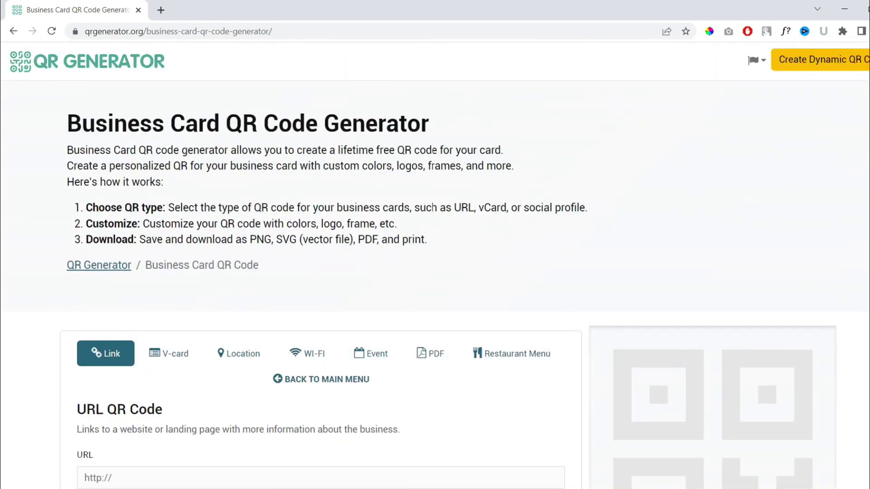
pyautogui.scroll(-5, 437, 214)
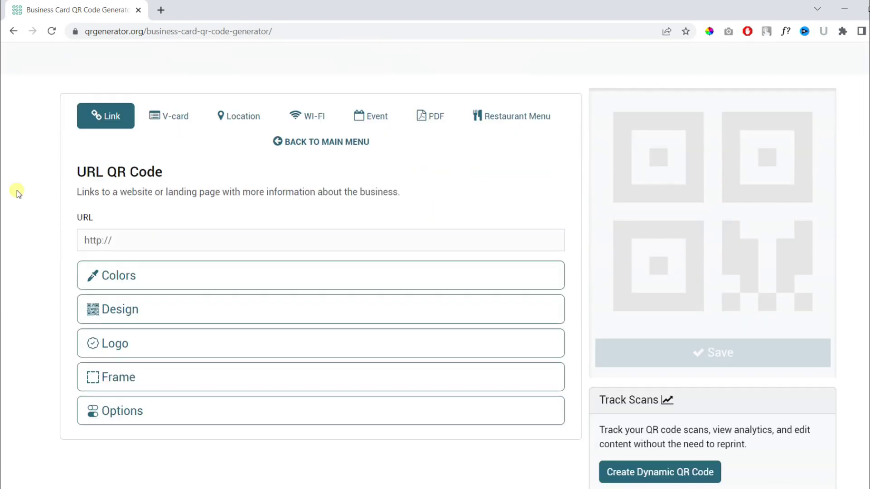
pyautogui.click(156, 239)
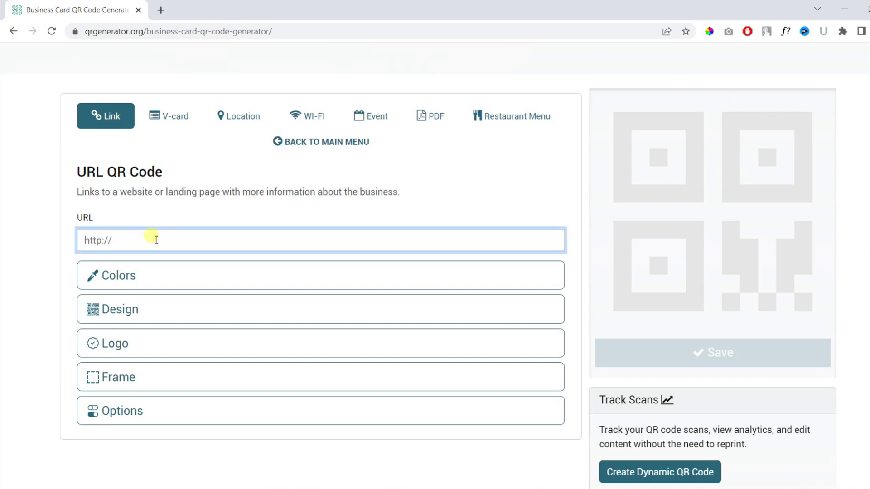
pyautogui.hotkey('ctrl', 'a')
pyautogui.write('https://qrgenerator.org/business-card-qr-code-generator/')
pyautogui.moveTo(188, 240); pyautogui.dragTo(374, 241)
pyautogui.press('BackSpace')
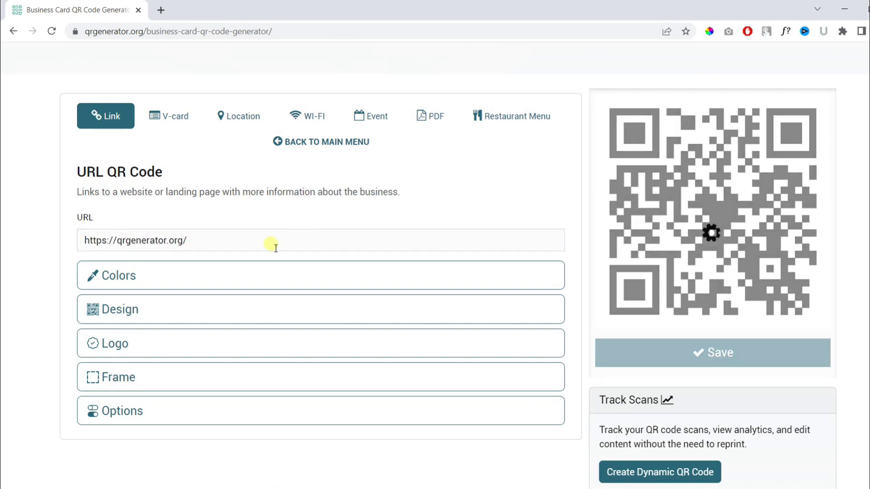
pyautogui.doubleClick(181, 242)
pyautogui.write('google.com')
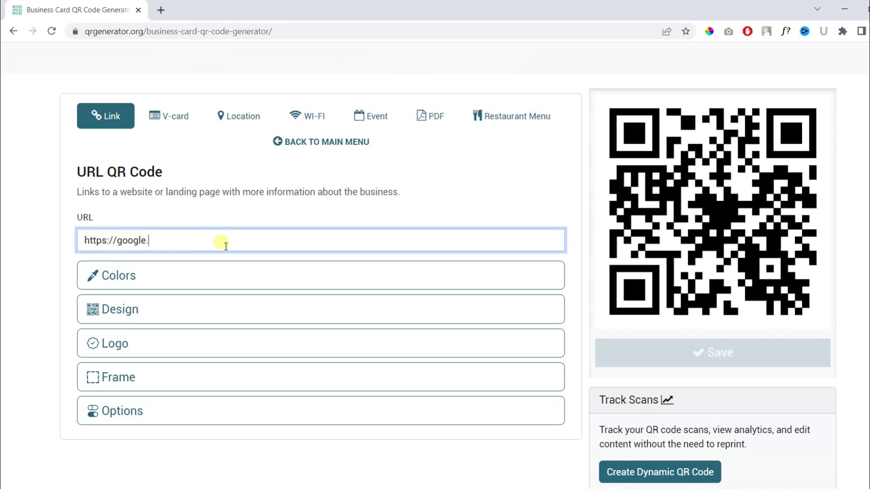
pyautogui.click(194, 213)
pyautogui.doubleClick(181, 241)
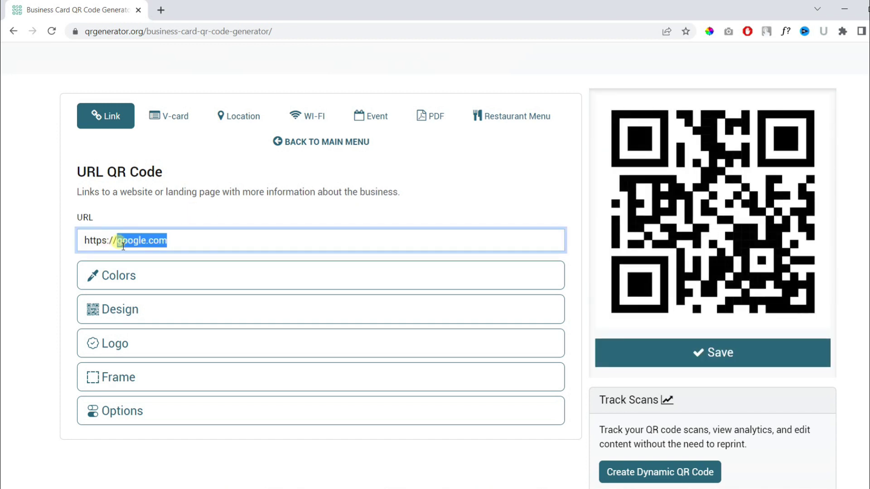
pyautogui.write('example.com/landingpag')
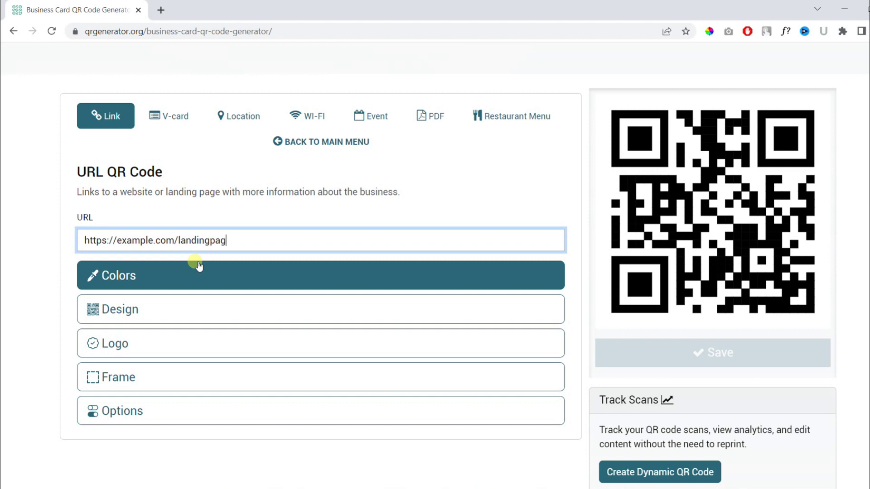
pyautogui.write('e')
pyautogui.click(199, 267)
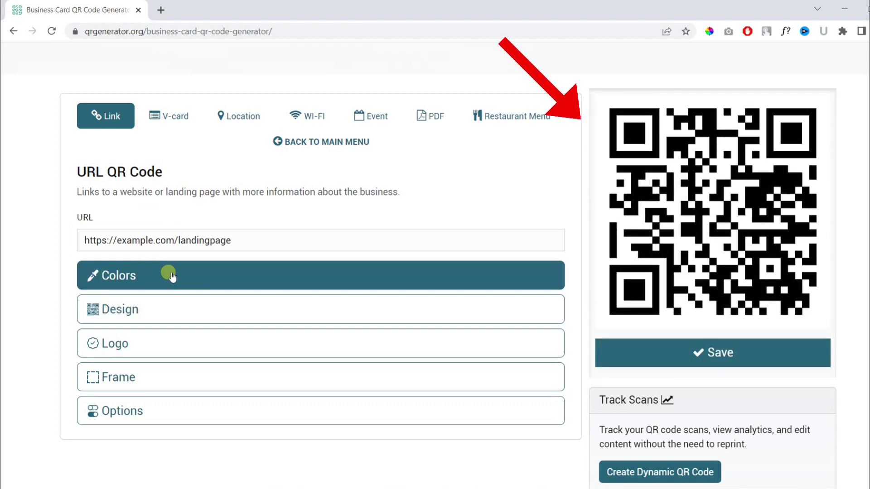
# In the colour settings, try transparent and image backgrounds, leaving both turned off.
pyautogui.click(170, 274)
pyautogui.scroll(-3, 66, 262)
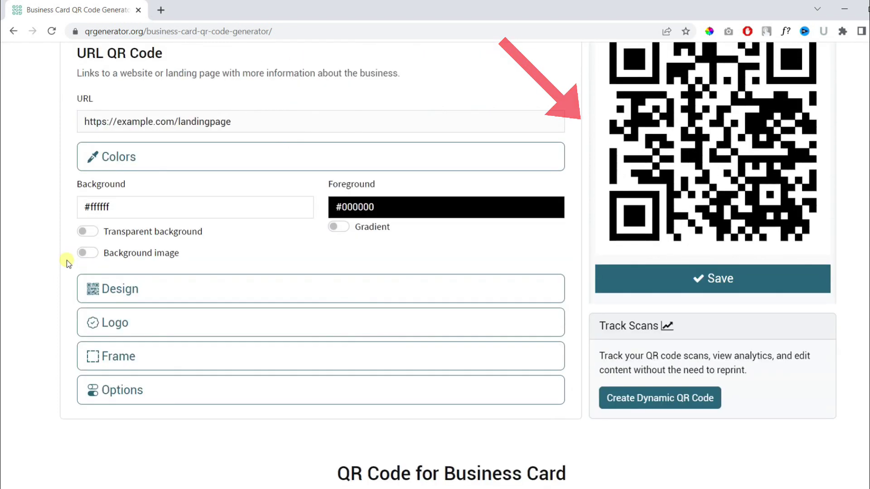
pyautogui.scroll(1, 68, 263)
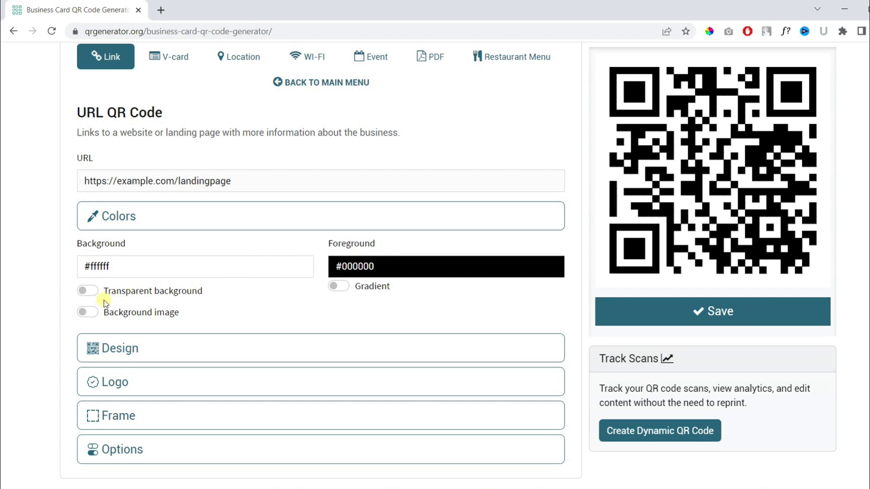
pyautogui.click(92, 292)
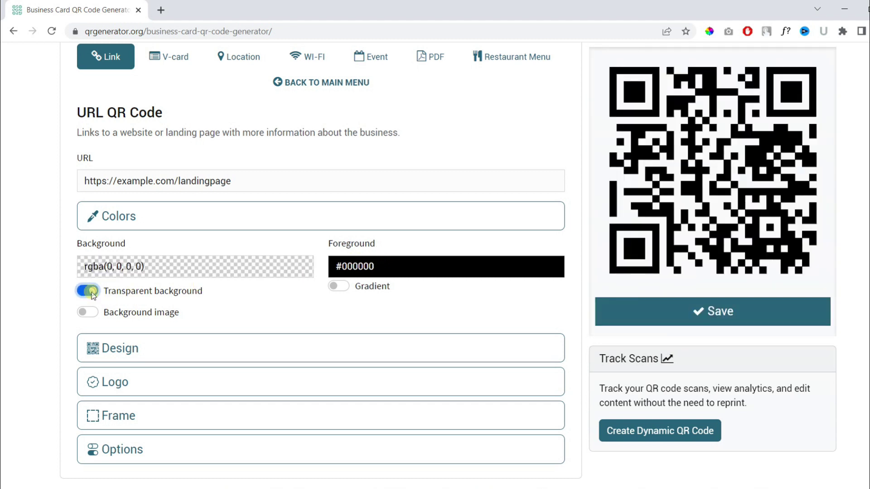
pyautogui.click(91, 292)
pyautogui.click(88, 312)
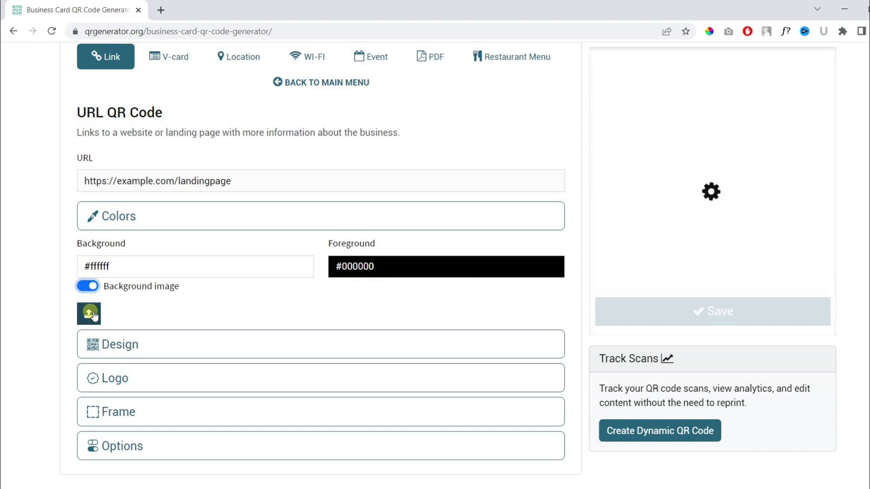
pyautogui.click(87, 286)
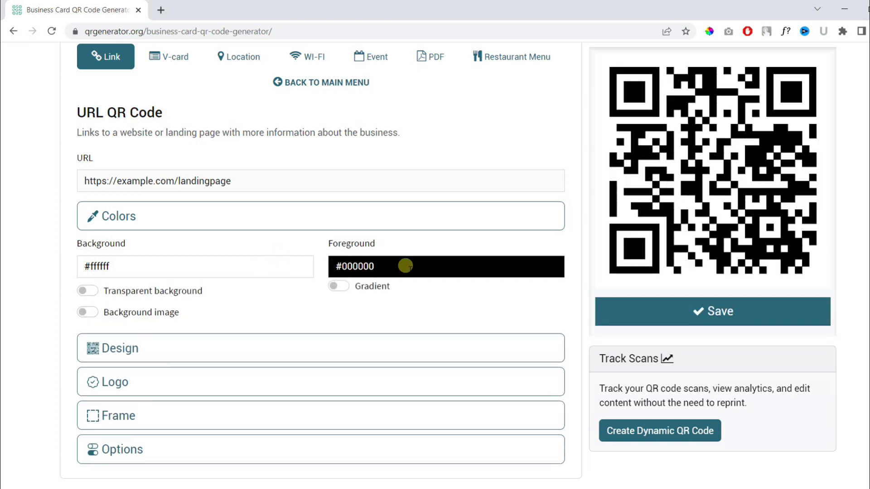
# Set the foreground colour to cyan-blue #00a2d5.
pyautogui.click(404, 267)
pyautogui.click(451, 317)
pyautogui.click(438, 285)
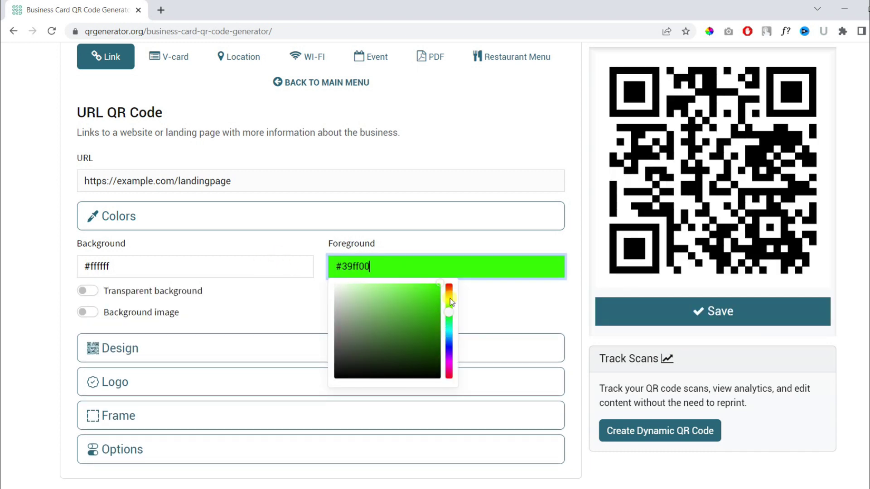
pyautogui.click(449, 284)
pyautogui.click(466, 293)
pyautogui.click(451, 267)
pyautogui.moveTo(450, 287); pyautogui.dragTo(449, 339)
pyautogui.click(439, 299)
pyautogui.click(471, 293)
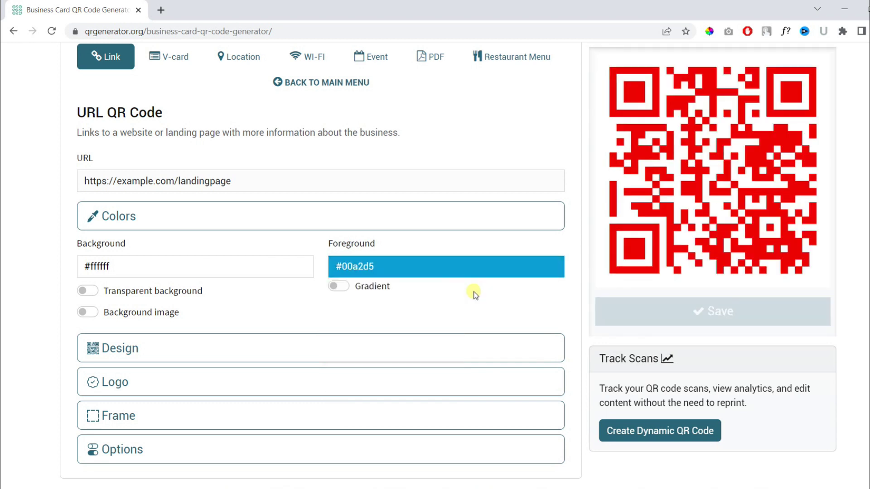
# Turn on the #8900d5 gradient and, after trying pink shades, set the background to white #ffffff.
pyautogui.click(254, 267)
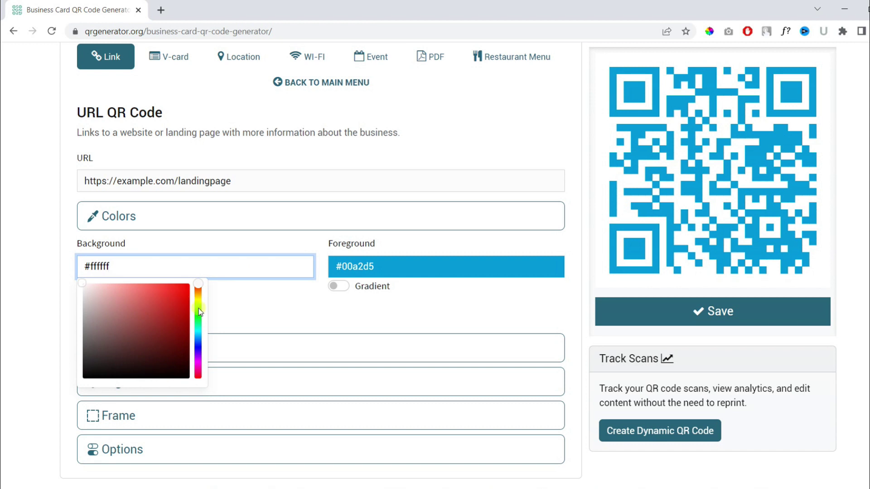
pyautogui.moveTo(198, 308)
pyautogui.mouseDown()
pyautogui.moveTo(202, 334)
pyautogui.moveTo(199, 299)
pyautogui.moveTo(204, 361)
pyautogui.moveTo(217, 351)
pyautogui.mouseUp()
pyautogui.click(187, 301)
pyautogui.click(267, 307)
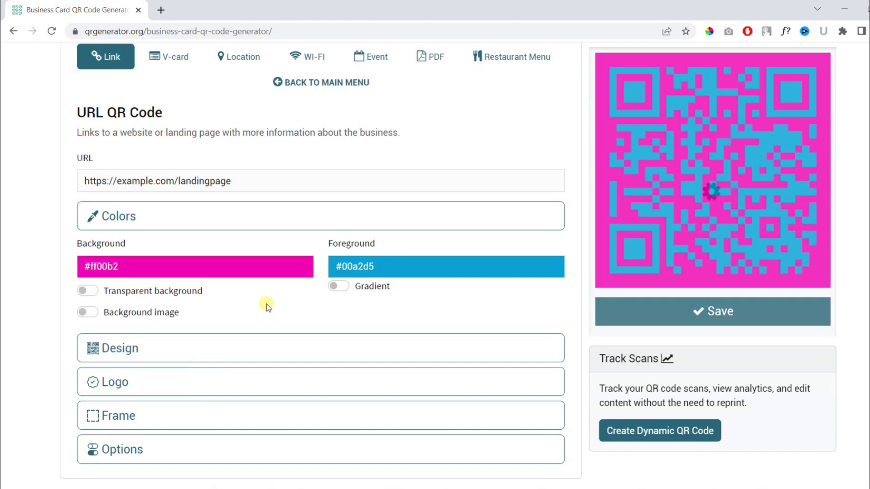
pyautogui.click(236, 272)
pyautogui.click(111, 282)
pyautogui.click(218, 283)
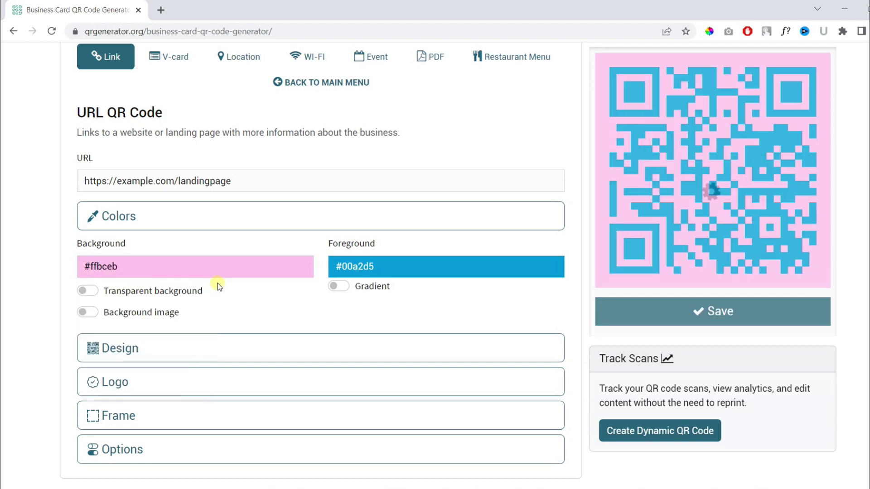
pyautogui.click(337, 286)
pyautogui.click(137, 274)
pyautogui.click(82, 285)
pyautogui.click(51, 267)
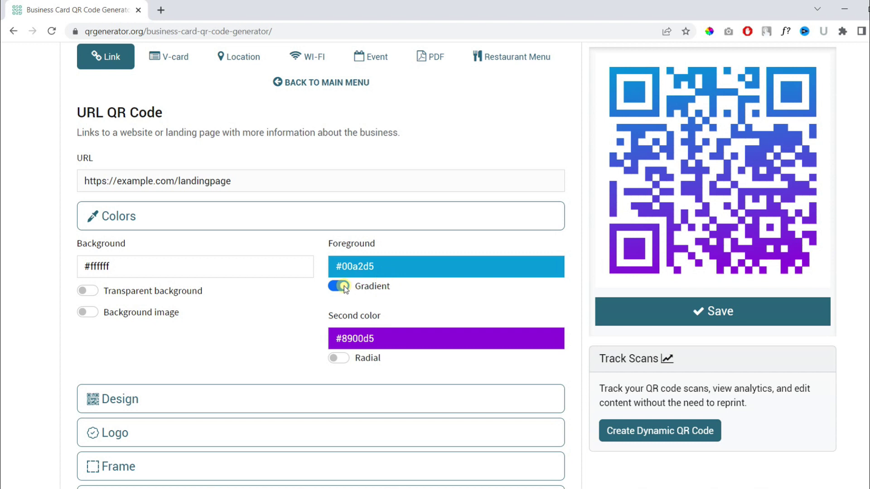
pyautogui.click(346, 213)
# Choose a rounded module pattern with rounded marker borders and centres, leaving custom marker colours off.
pyautogui.click(131, 250)
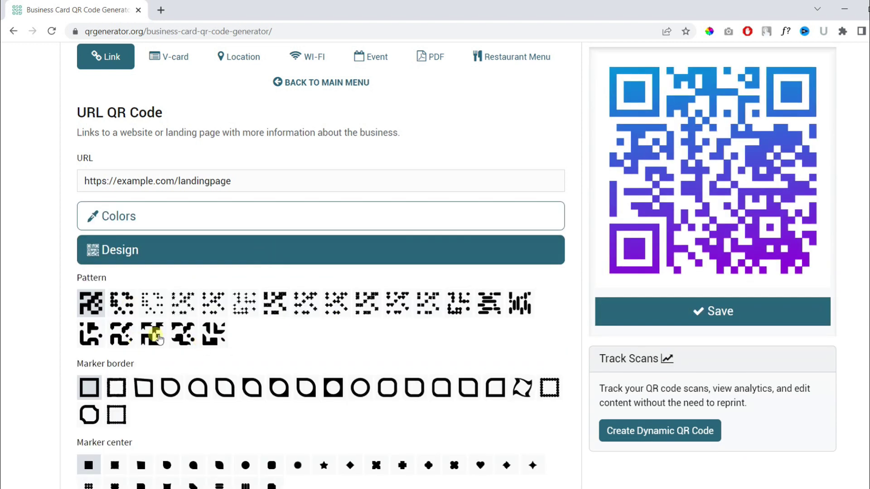
pyautogui.click(183, 334)
pyautogui.click(441, 388)
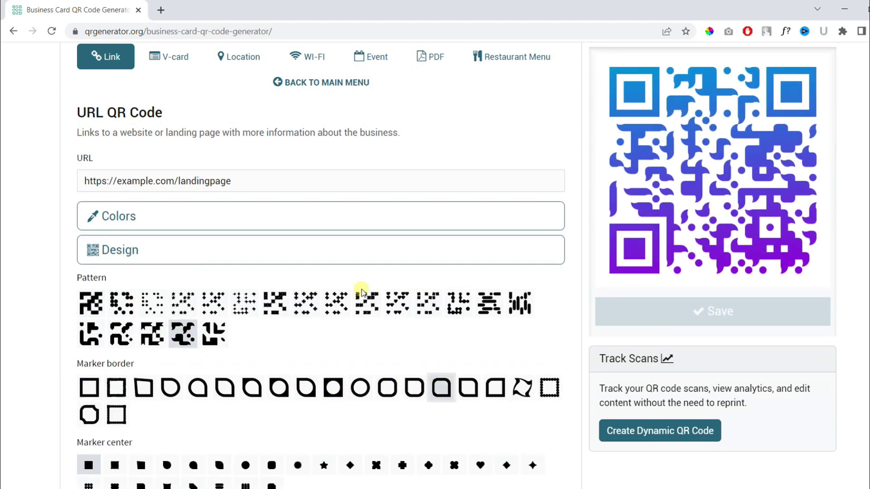
pyautogui.scroll(-2, 356, 305)
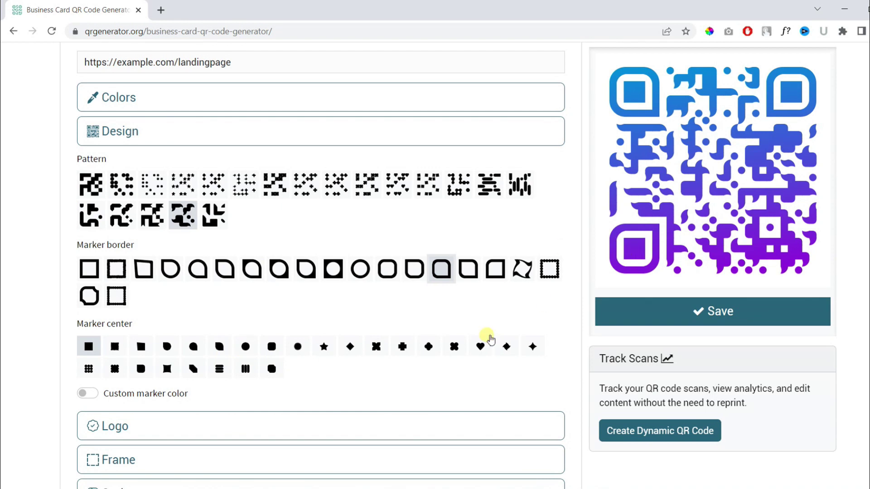
pyautogui.click(141, 369)
pyautogui.click(87, 393)
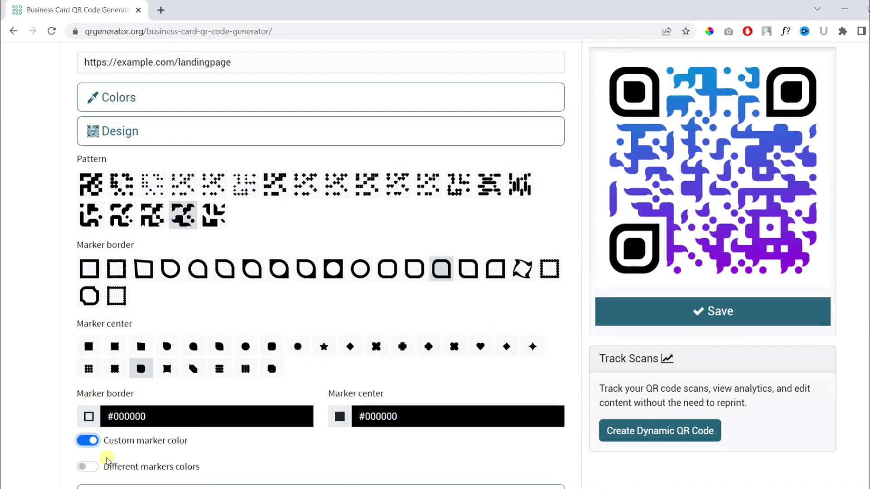
pyautogui.click(88, 467)
pyautogui.scroll(-2, 91, 465)
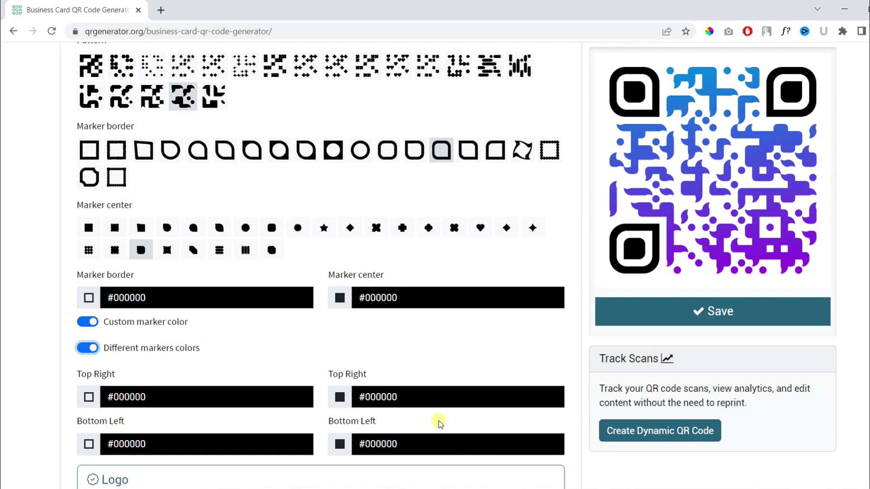
pyautogui.click(88, 322)
# Add the purple link icon as the centre logo, remove its background and shrink it to 80%.
pyautogui.scroll(1, 164, 154)
pyautogui.click(115, 367)
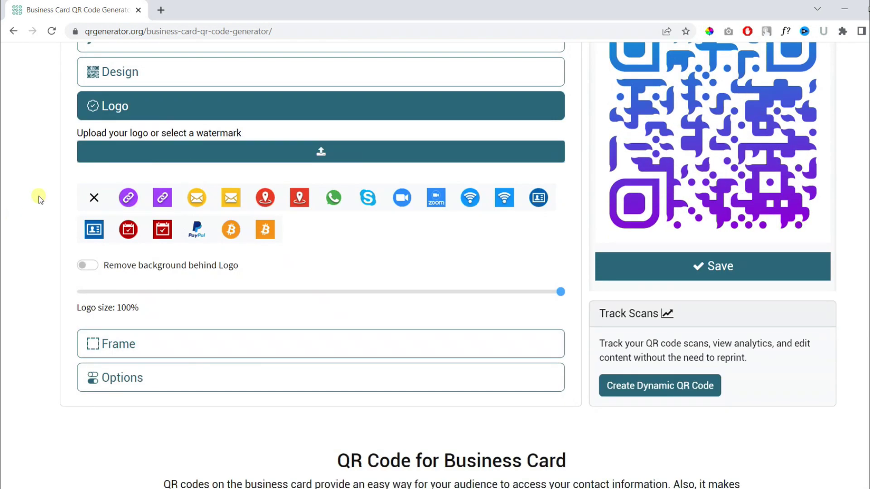
pyautogui.click(128, 198)
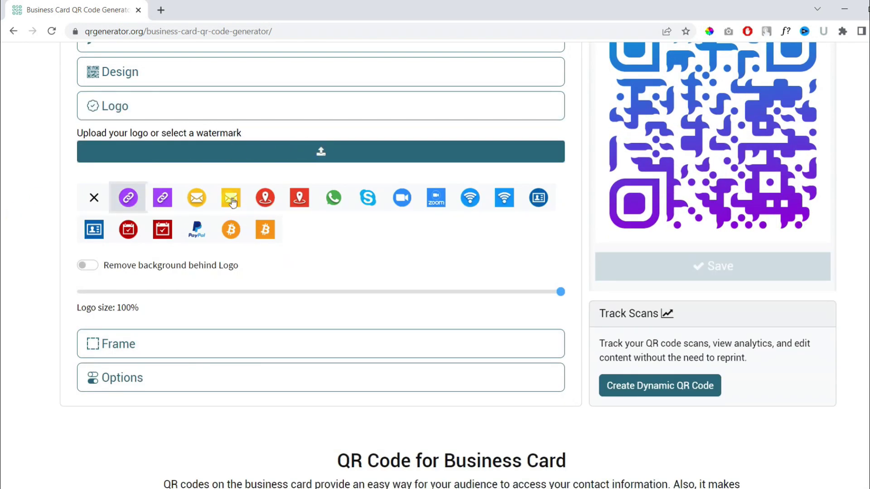
pyautogui.scroll(1, 231, 255)
pyautogui.click(88, 324)
pyautogui.moveTo(333, 352); pyautogui.dragTo(424, 351)
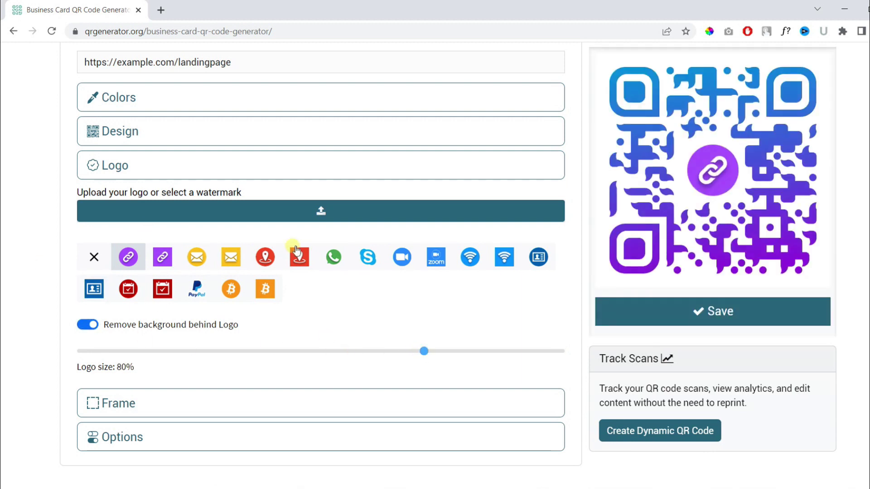
pyautogui.click(313, 168)
# Try a SCAN ME frame with the AbrilFatface label font, leaving custom frame colour off.
pyautogui.click(186, 204)
pyautogui.click(131, 245)
pyautogui.scroll(2, 140, 264)
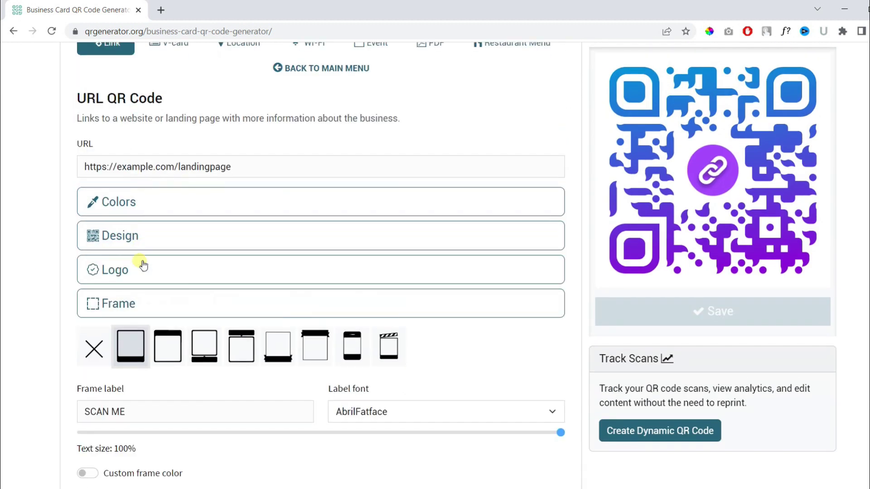
pyautogui.scroll(-1, 145, 317)
pyautogui.click(447, 367)
pyautogui.click(83, 428)
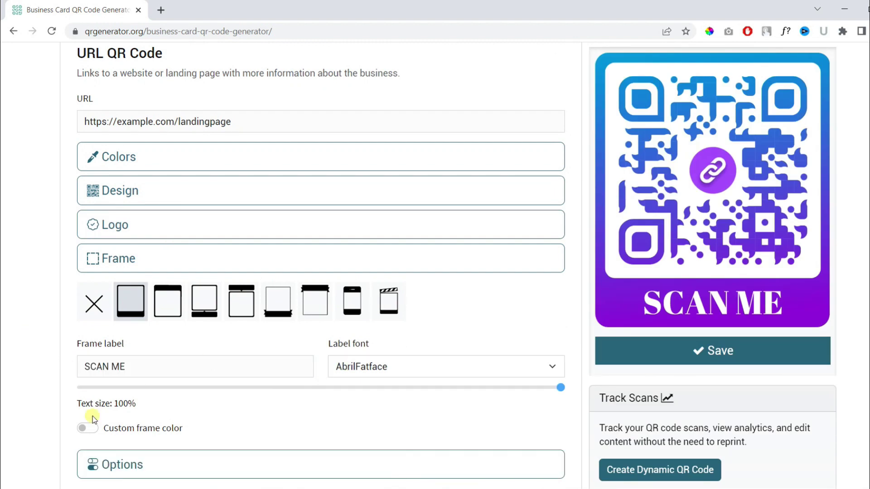
pyautogui.click(87, 428)
pyautogui.click(87, 476)
pyautogui.click(161, 259)
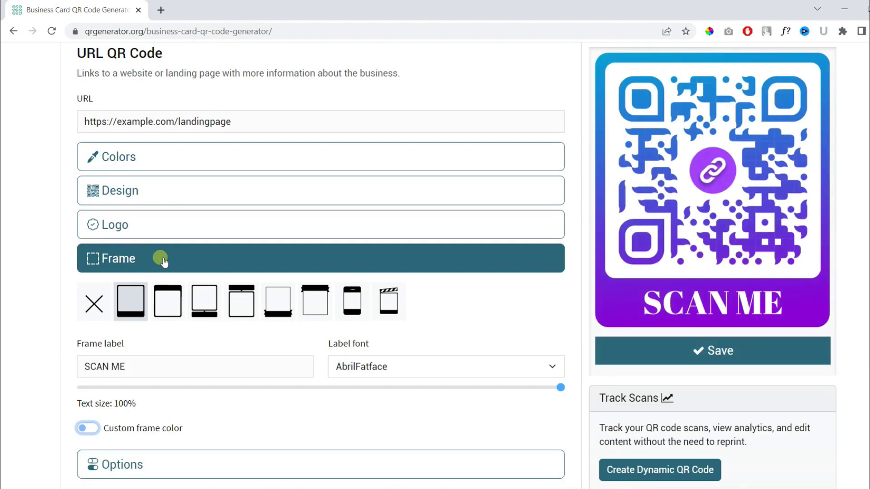
# Check the size and precision options, keeping Q - High error correction.
pyautogui.click(149, 297)
pyautogui.click(343, 346)
pyautogui.click(344, 346)
pyautogui.click(83, 293)
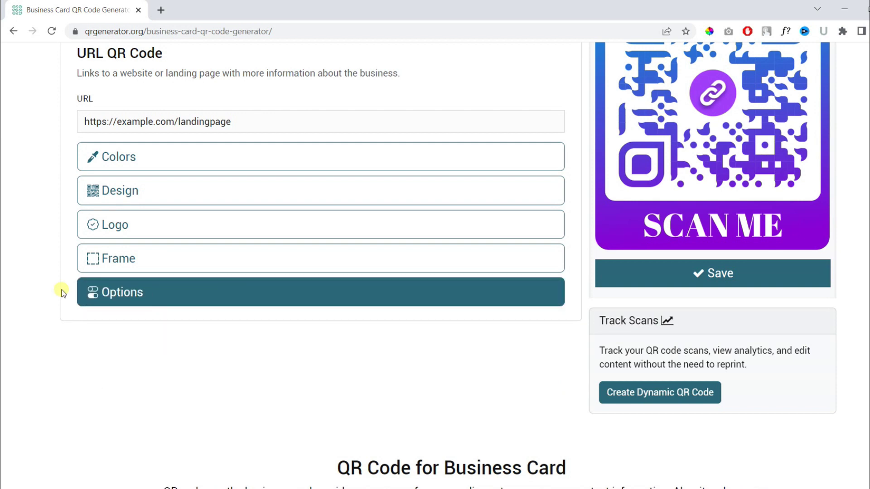
pyautogui.scroll(3, 58, 287)
pyautogui.scroll(-1, 58, 286)
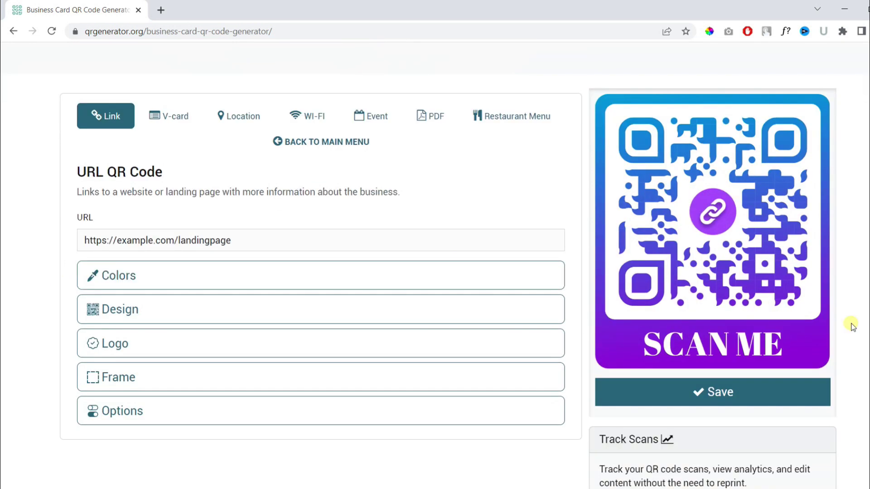
# Remove the centre link logo and set the frame style to none.
pyautogui.click(297, 345)
pyautogui.click(129, 431)
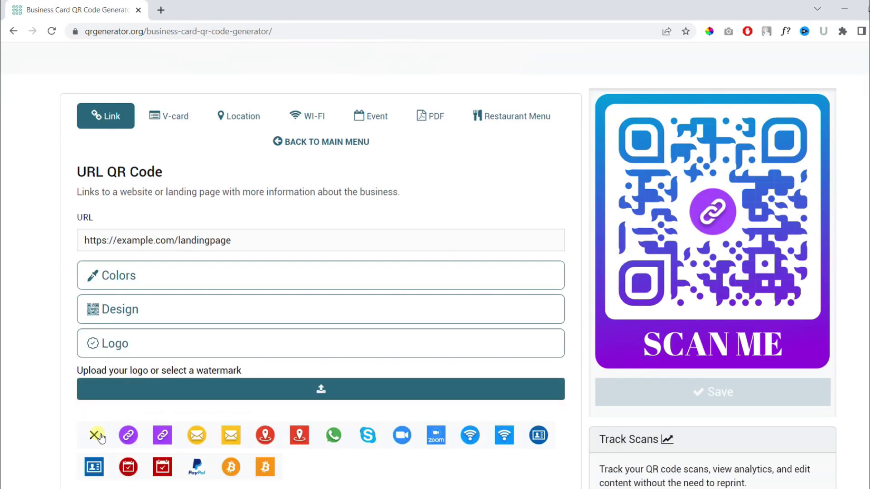
pyautogui.click(184, 354)
pyautogui.click(184, 376)
pyautogui.scroll(-3, 185, 381)
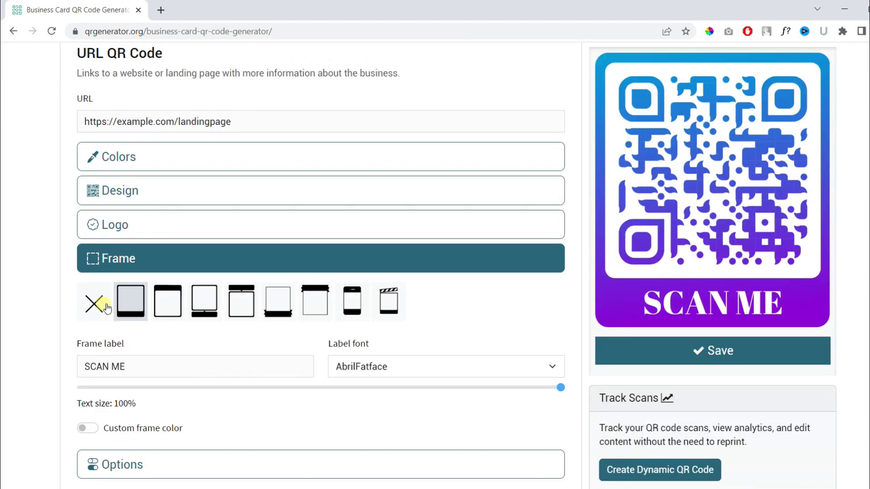
pyautogui.click(105, 308)
pyautogui.click(205, 255)
pyautogui.scroll(3, 856, 330)
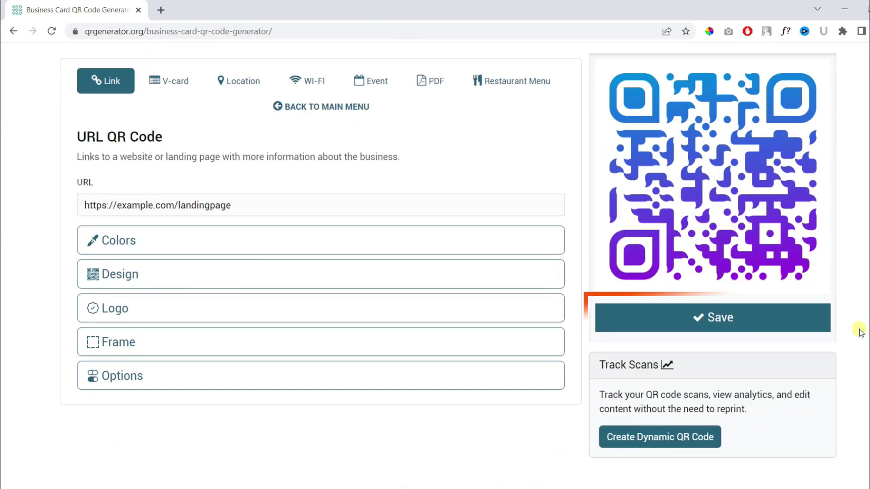
# Save the gradient QR design and download it as an SVG file.
pyautogui.click(737, 319)
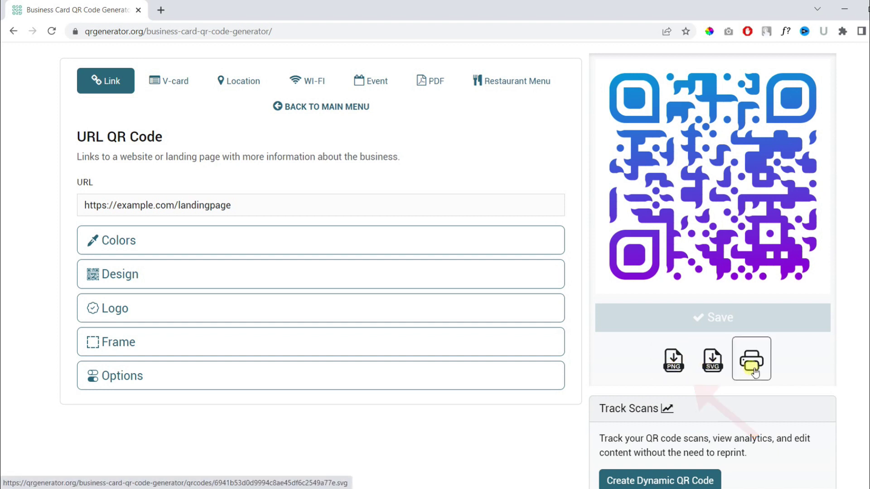
pyautogui.click(714, 362)
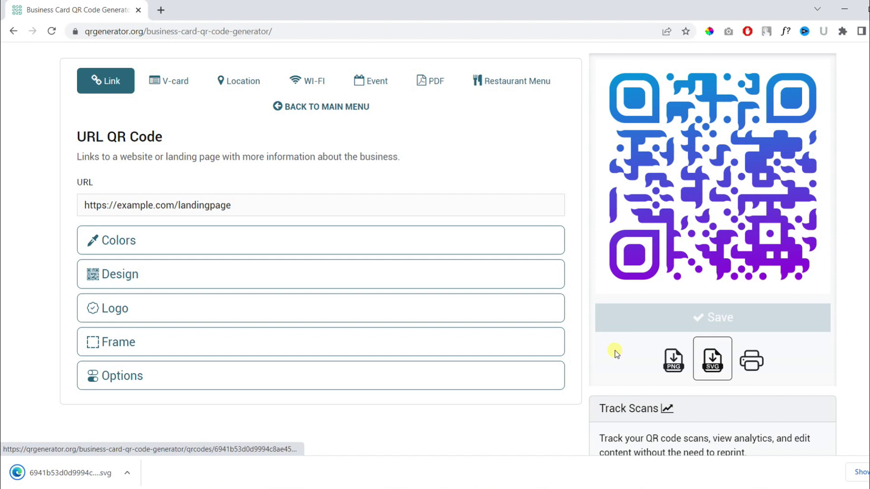
pyautogui.scroll(-1, 600, 357)
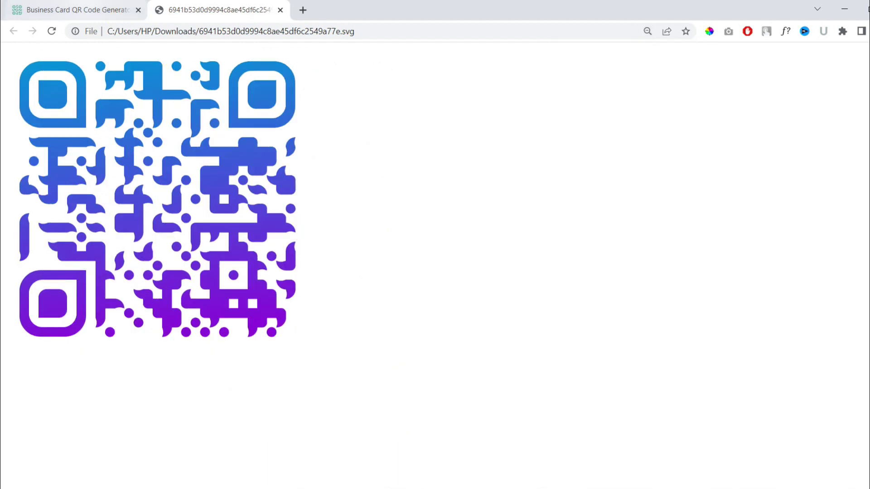
# Return to the generator tab and look over the vCard form, keeping version 2.1.
pyautogui.click(83, 6)
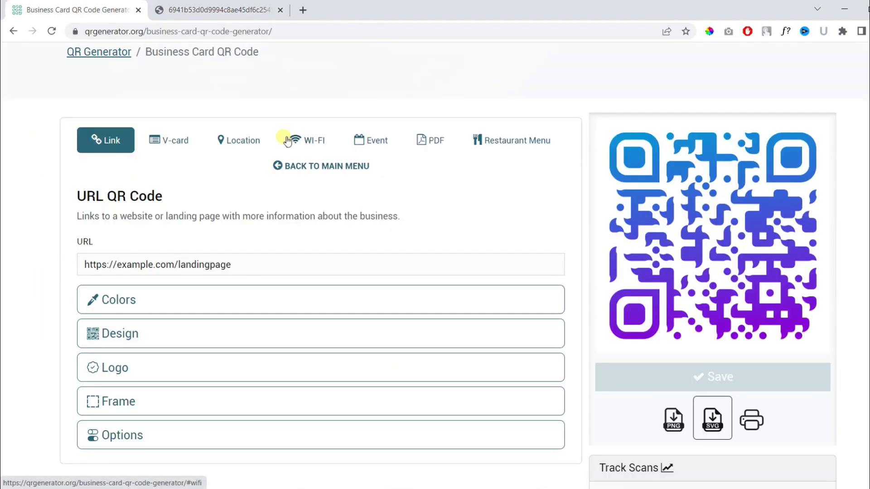
pyautogui.scroll(2, 91, 243)
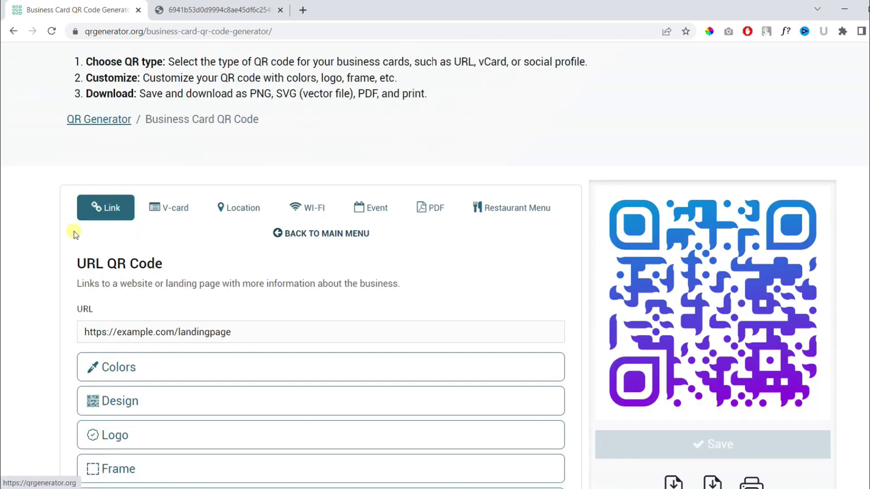
pyautogui.click(169, 208)
pyautogui.scroll(-2, 168, 206)
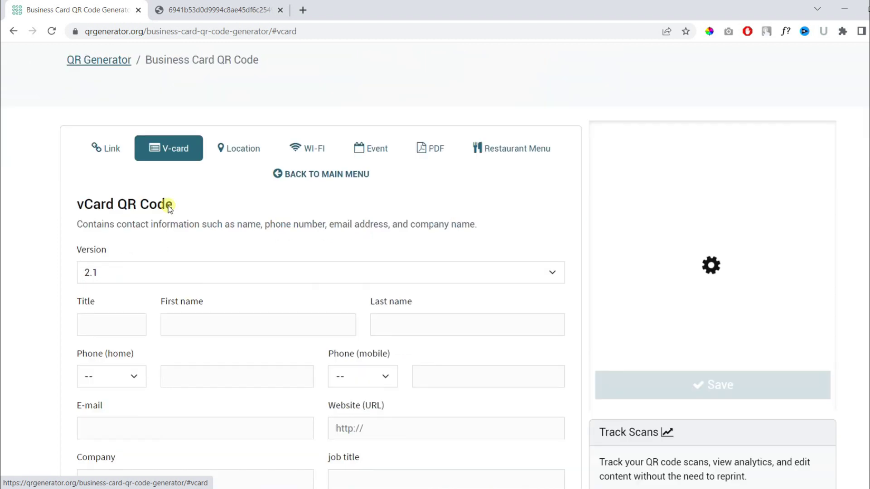
pyautogui.scroll(-3, 167, 206)
pyautogui.scroll(-5, 170, 219)
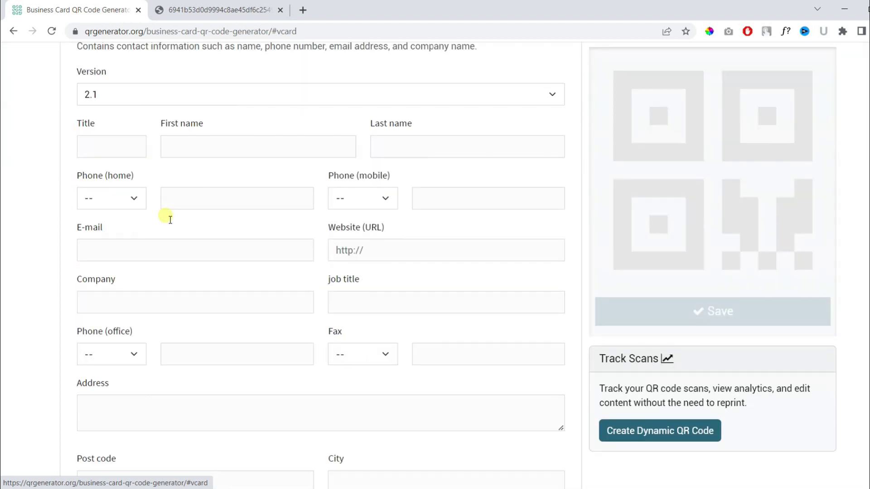
pyautogui.scroll(4, 167, 218)
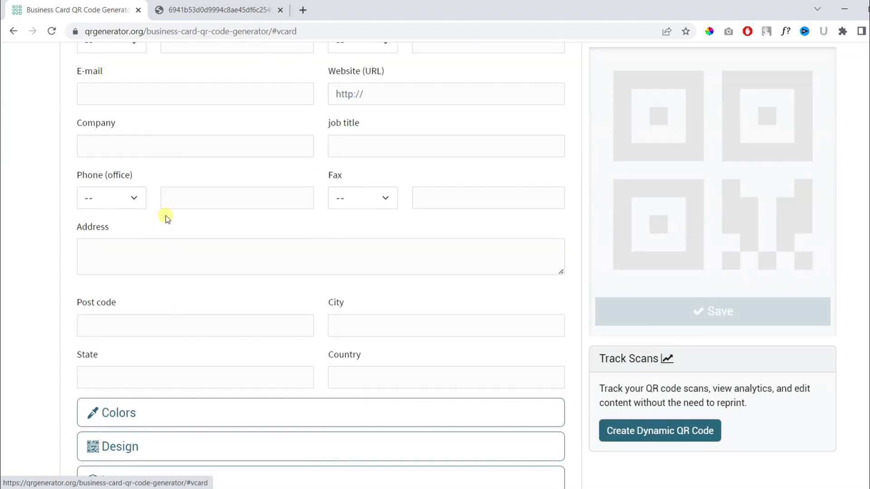
pyautogui.scroll(3, 171, 151)
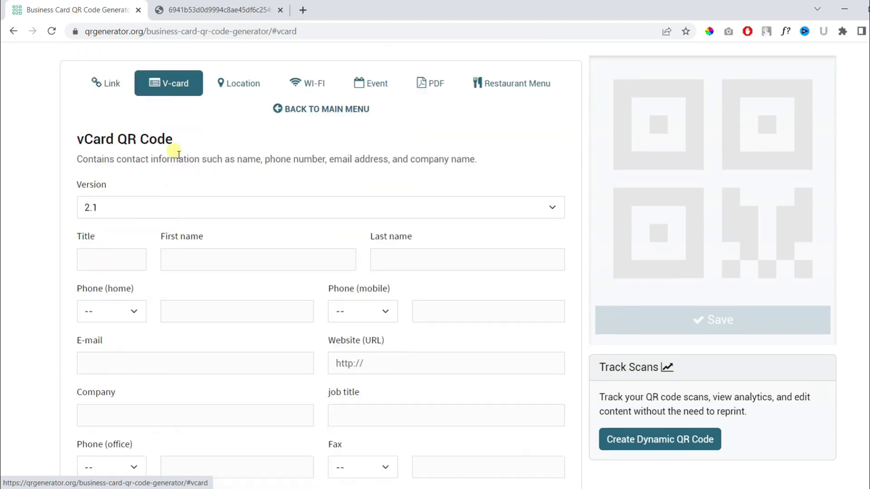
pyautogui.click(148, 219)
pyautogui.click(151, 211)
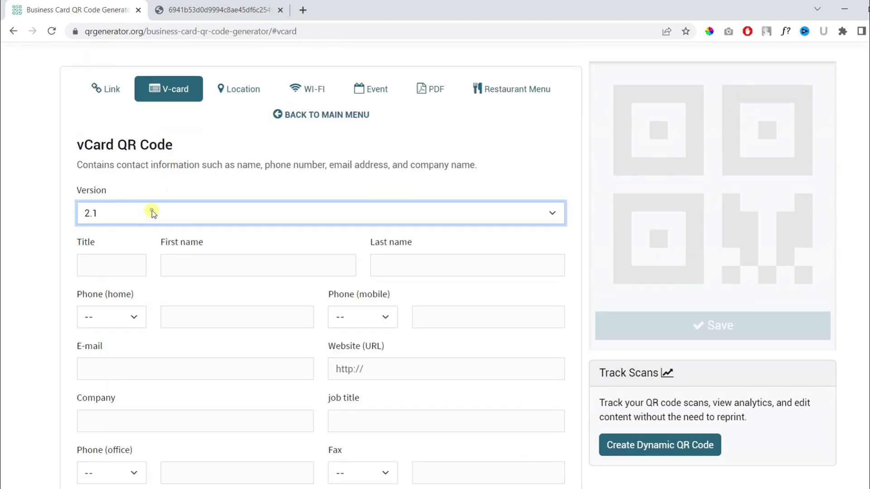
# Browse the Location, Wi-Fi, Event, PDF and Restaurant Menu QR code types.
pyautogui.click(241, 99)
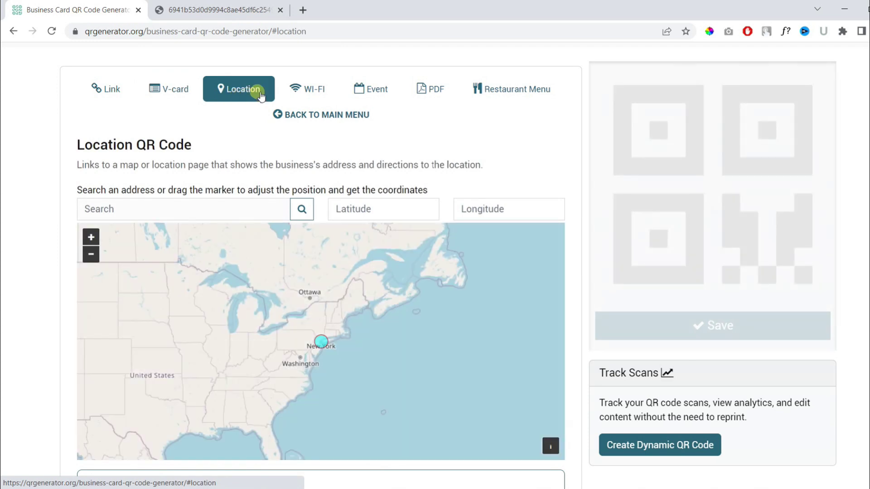
pyautogui.click(312, 89)
pyautogui.click(375, 90)
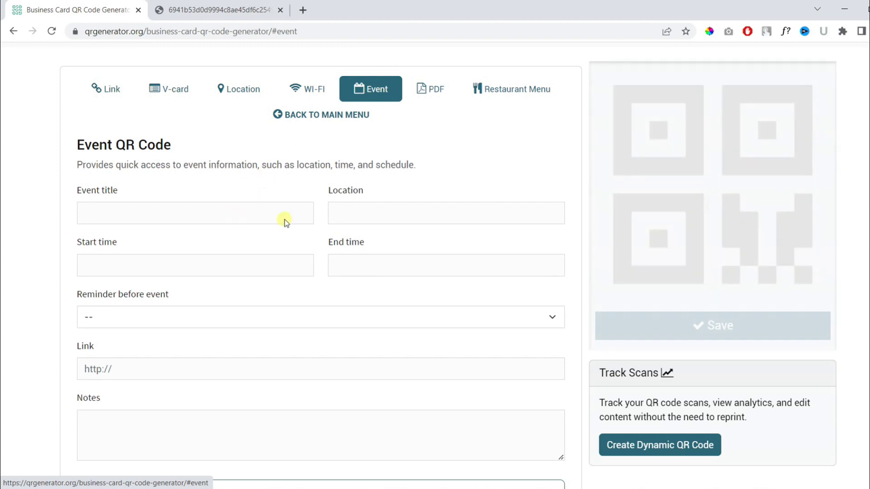
pyautogui.click(292, 214)
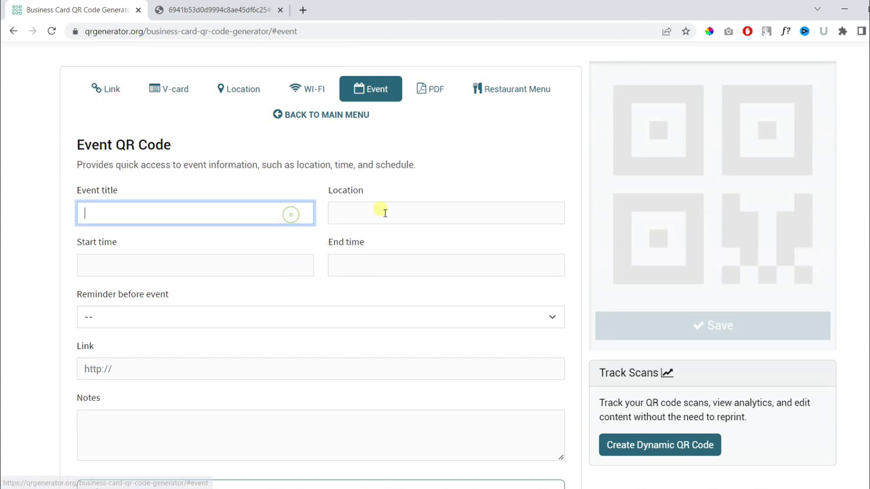
pyautogui.click(385, 210)
pyautogui.click(372, 187)
pyautogui.scroll(2, 371, 188)
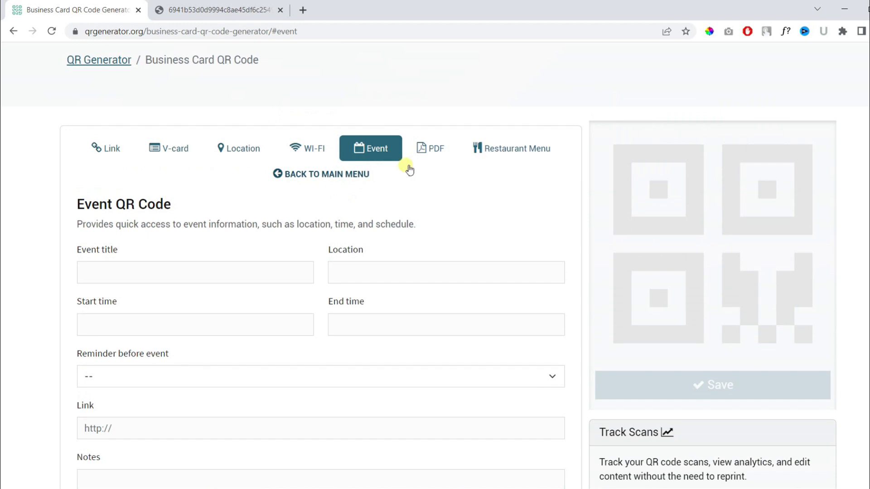
pyautogui.click(438, 149)
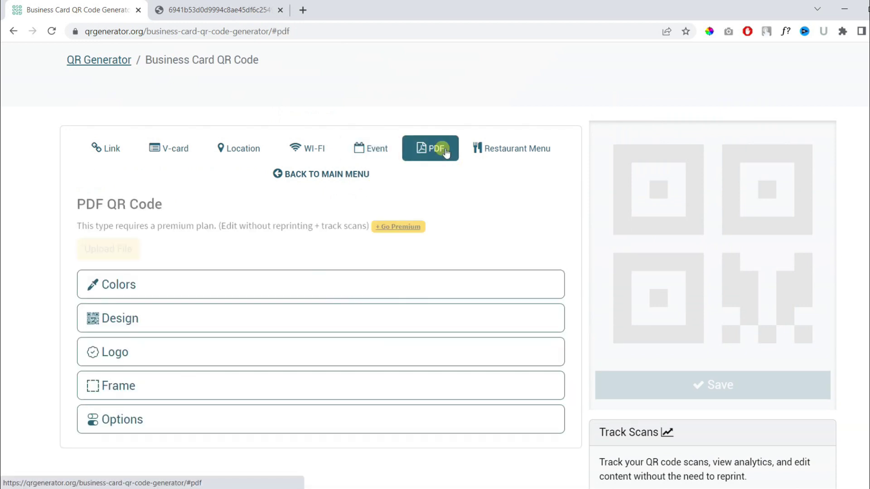
pyautogui.click(501, 151)
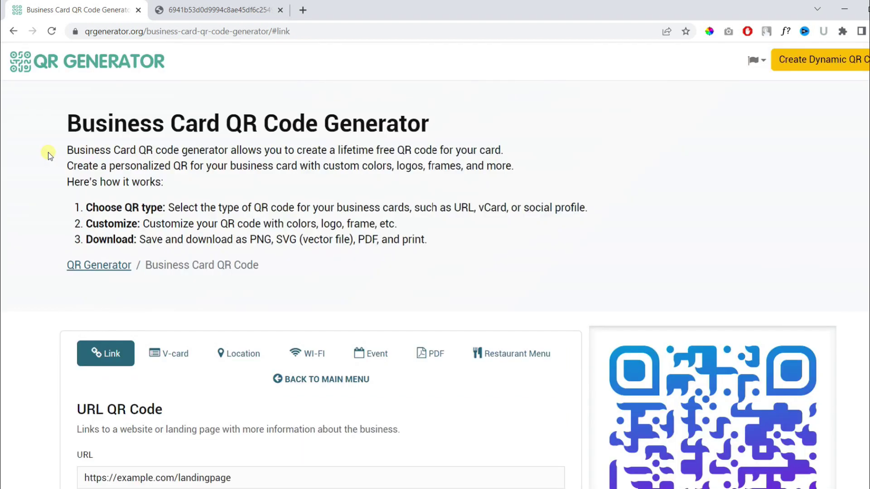
# Open Premium pricing, view yearly prices, then return to monthly $5.99, $11.99 and $37.99.
pyautogui.scroll(-5, 50, 147)
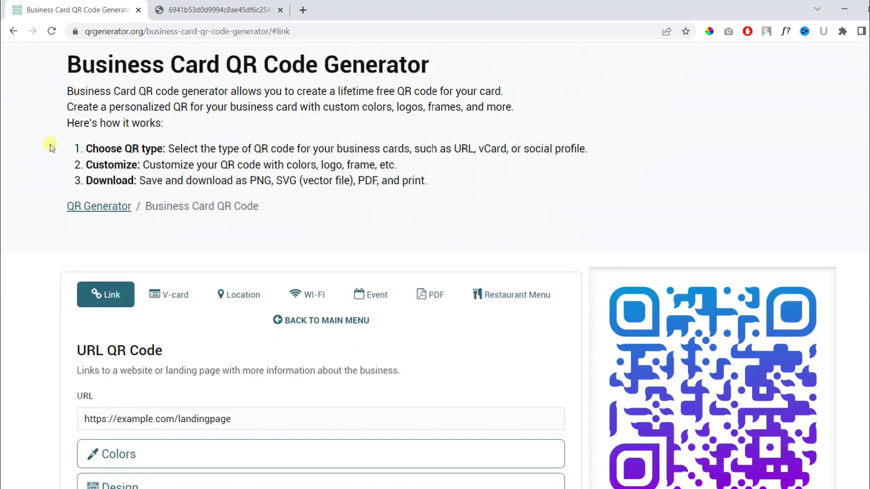
pyautogui.scroll(-2, 230, 184)
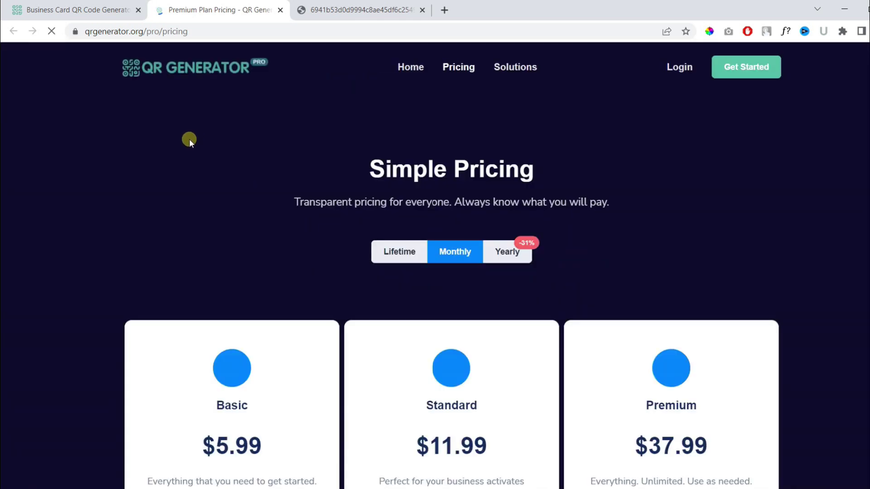
pyautogui.scroll(-3, 189, 139)
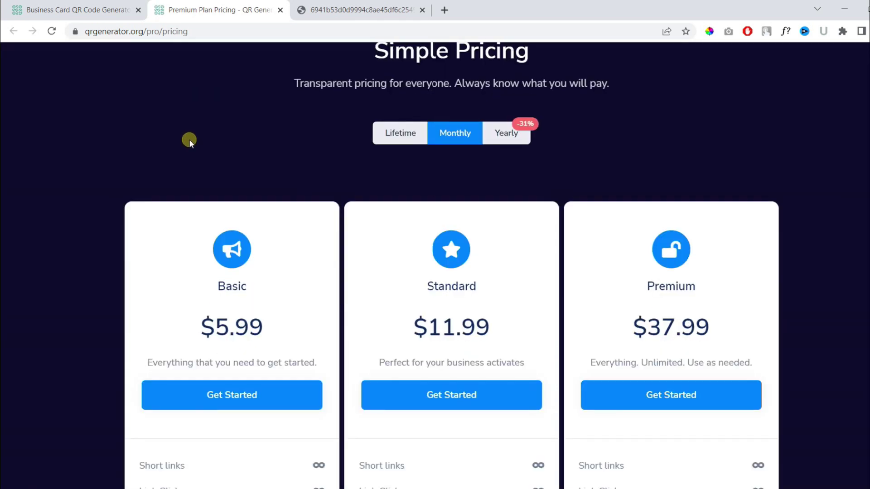
pyautogui.click(456, 131)
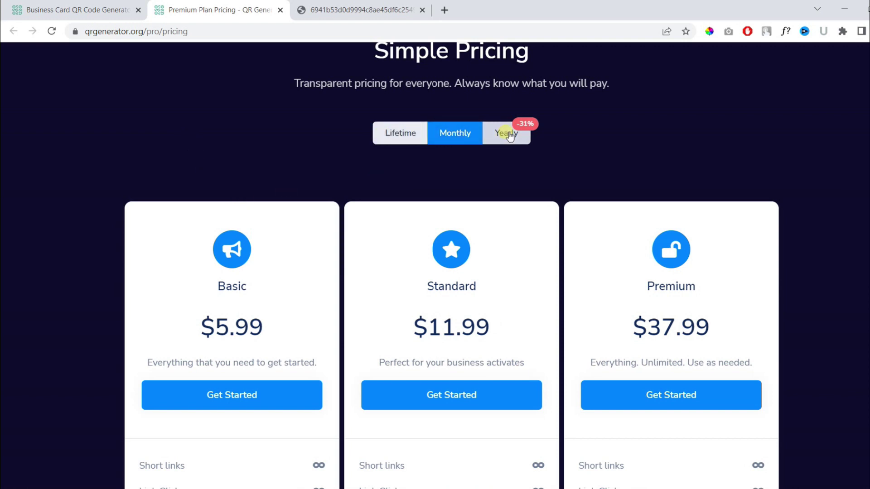
pyautogui.click(510, 136)
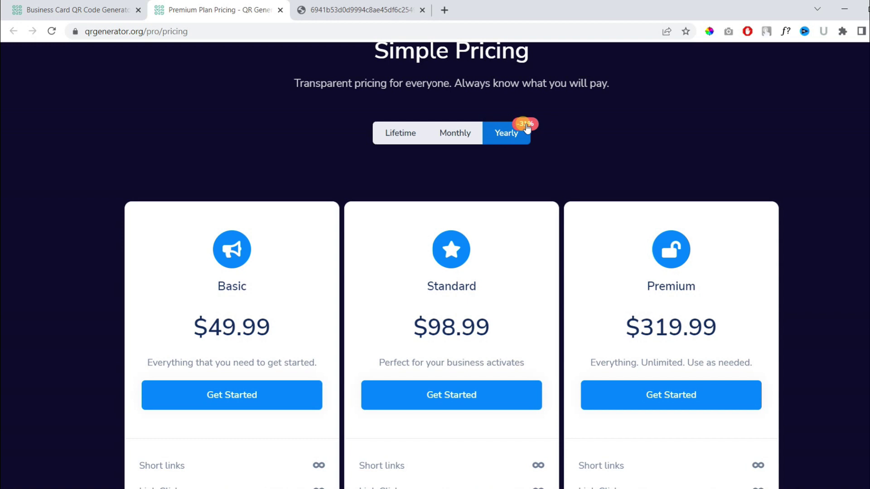
pyautogui.click(473, 133)
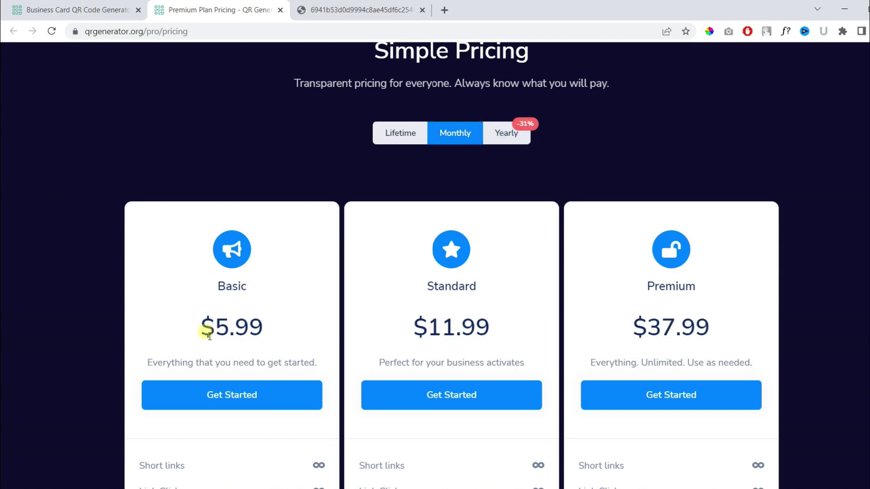
pyautogui.moveTo(203, 331); pyautogui.dragTo(260, 331)
pyautogui.click(281, 330)
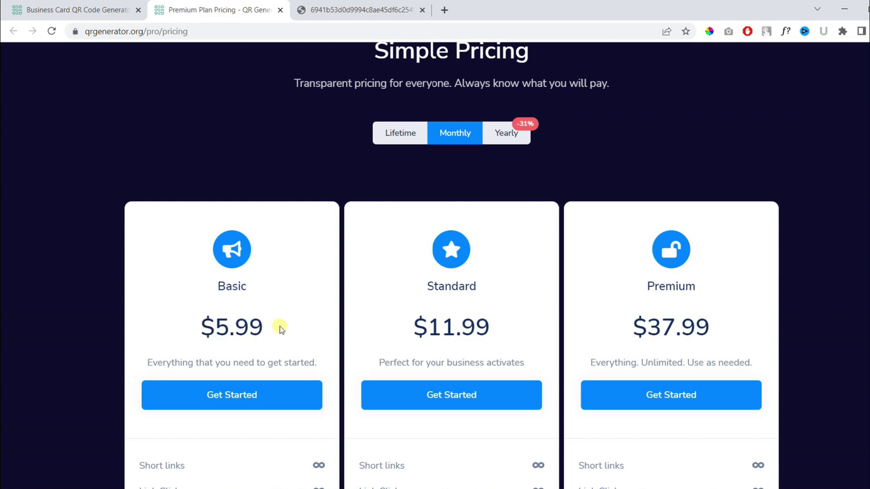